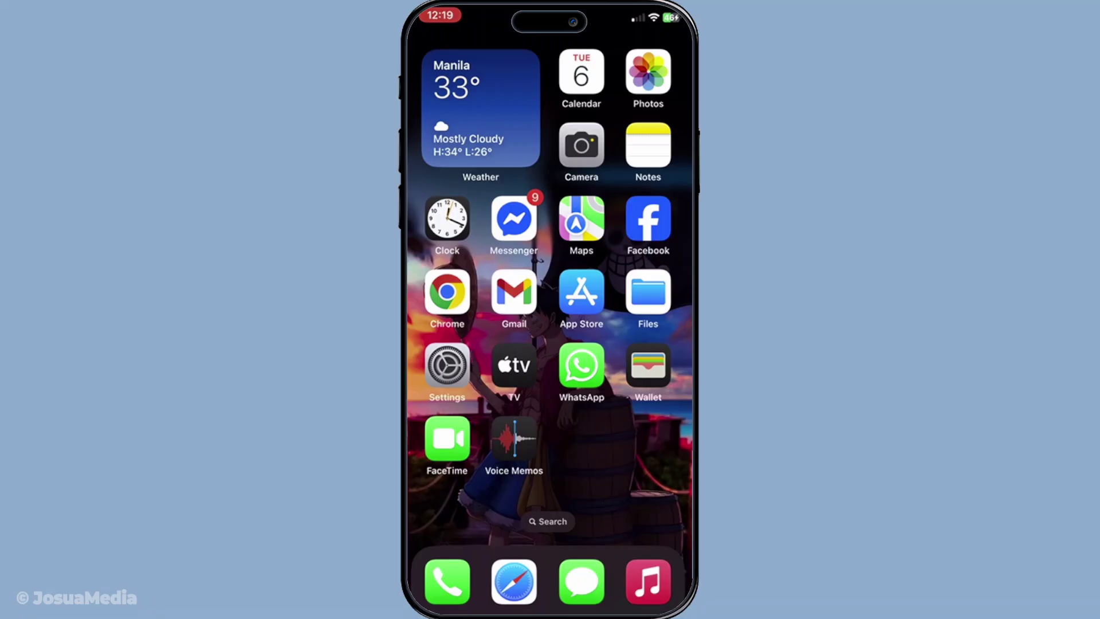
# Launch the Settings app from the Home Screen to show its category list
pyautogui.click(447, 367)
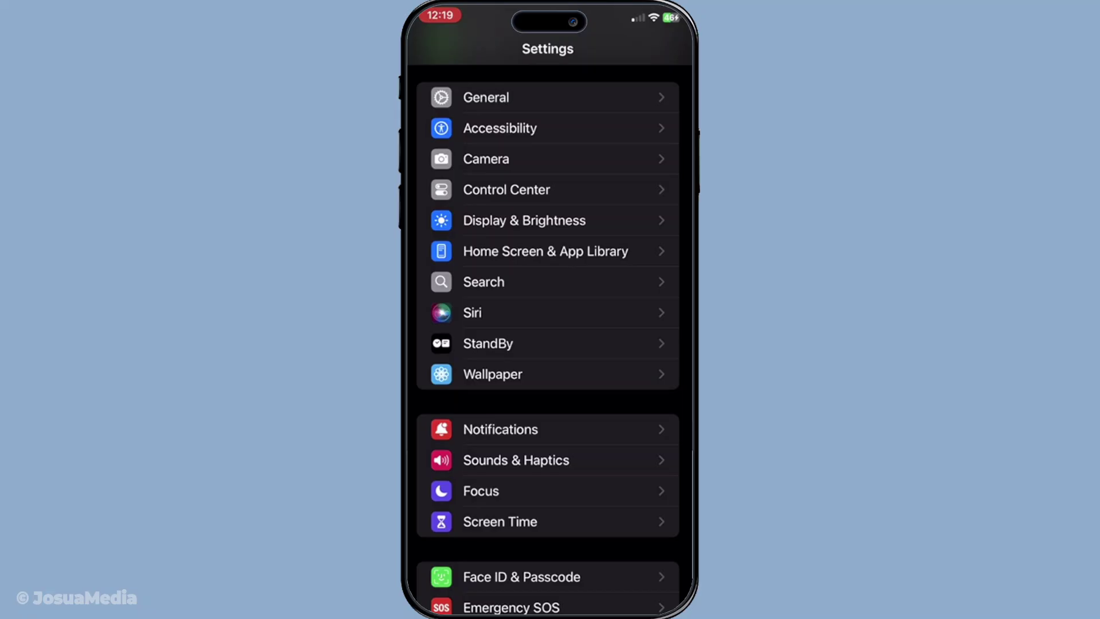
# Open Camera settings to reveal the Composition and photo capture options
pyautogui.click(547, 158)
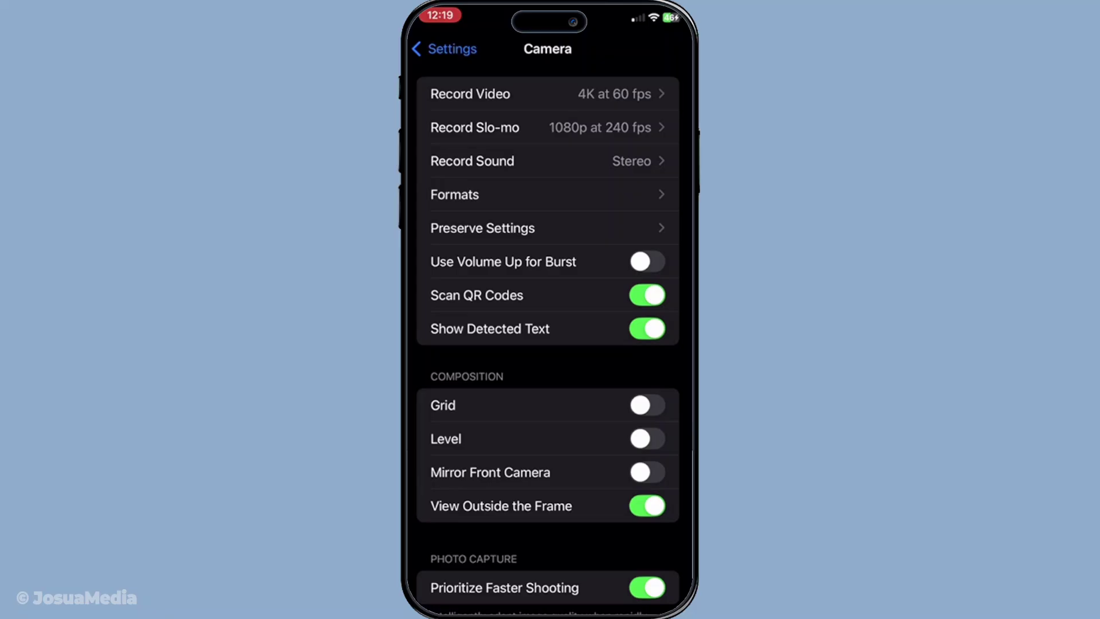
pyautogui.scroll(-3, 547, 345)
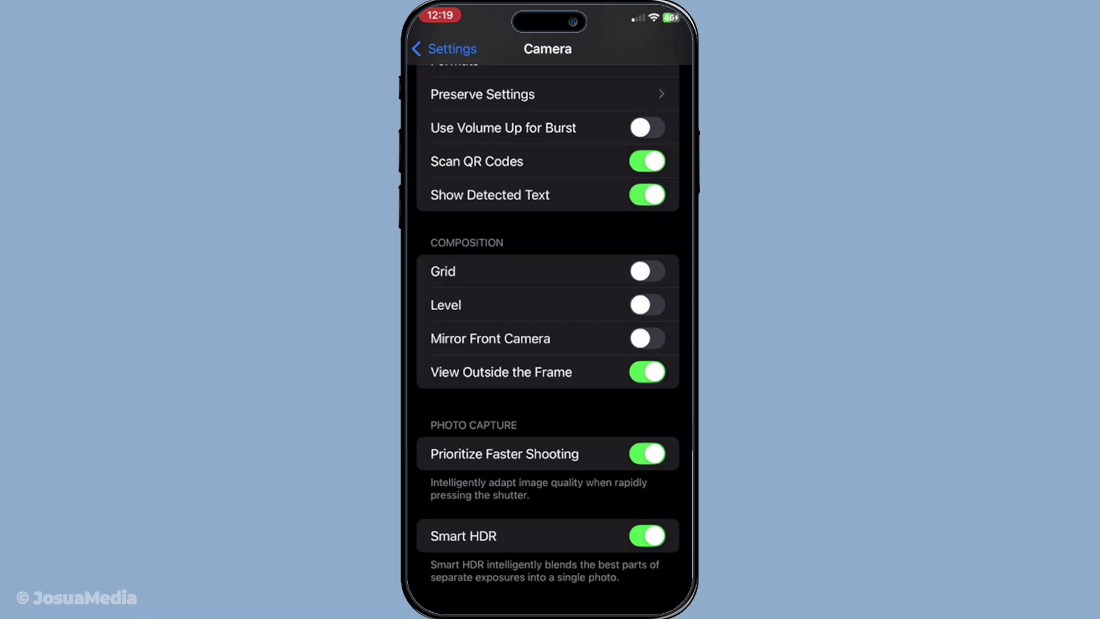
pyautogui.click(647, 338)
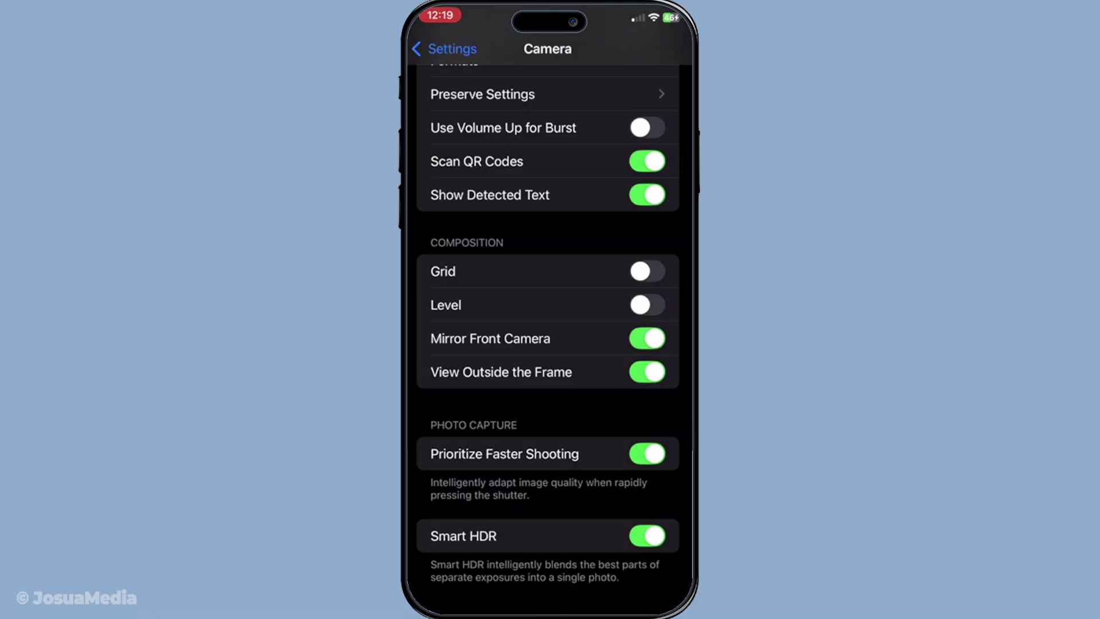
pyautogui.click(646, 338)
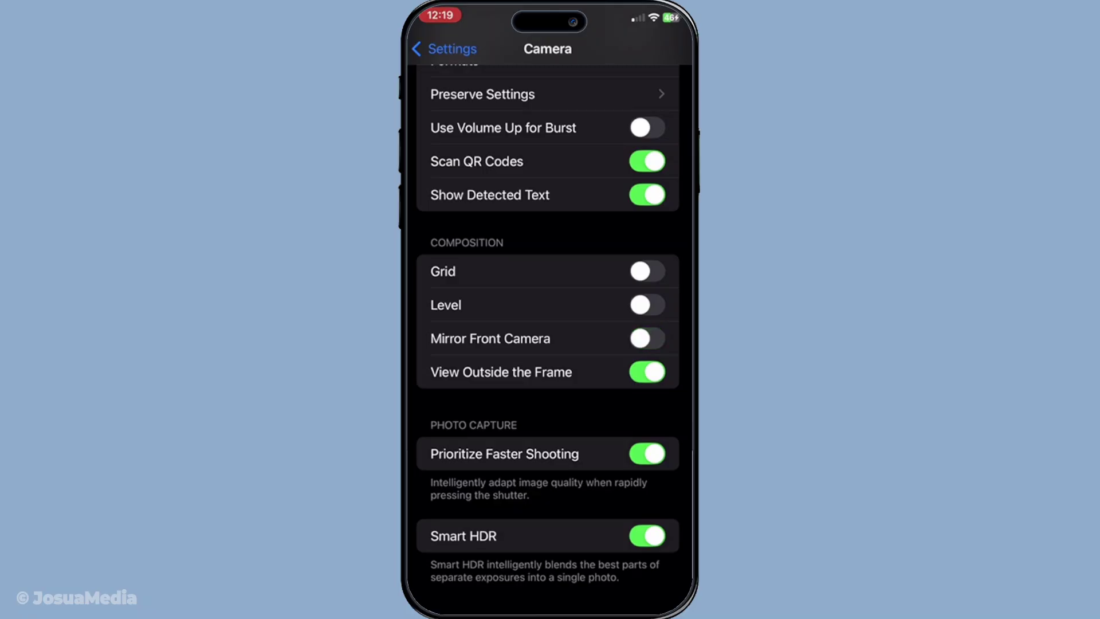